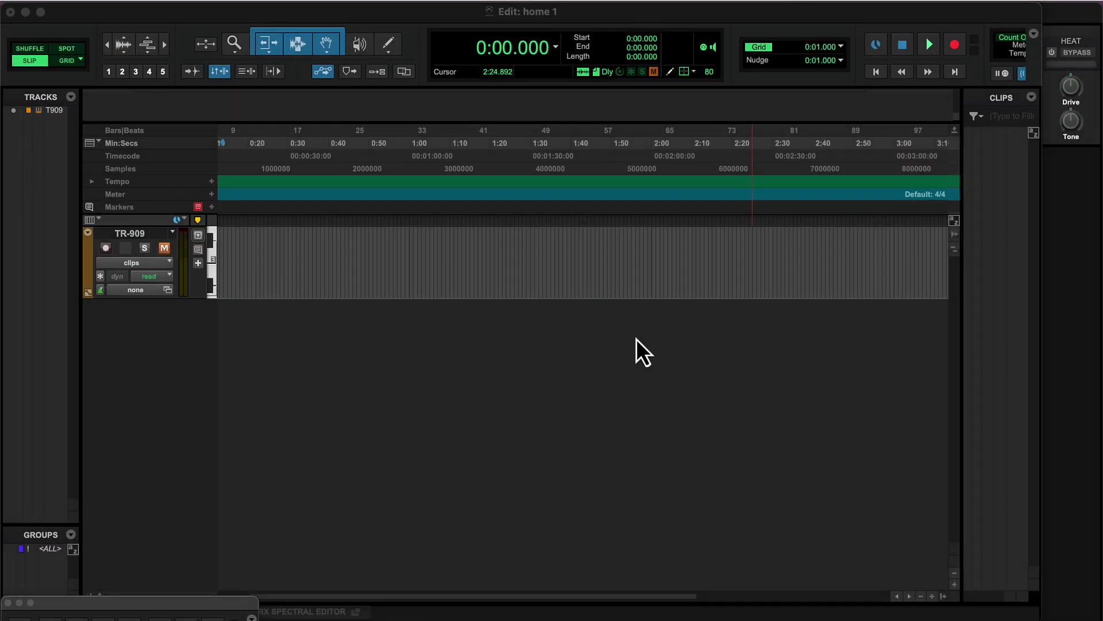
Step: Create one new stereo instrument track, Inst 1
{"action": "key", "text": "shift+super+n"}
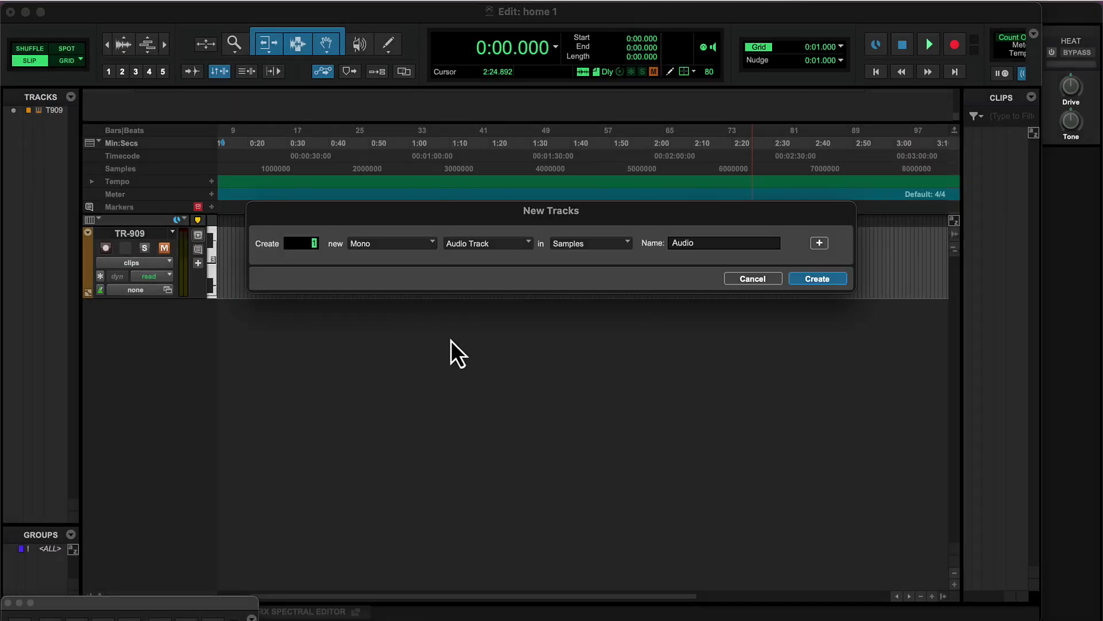
{"action": "left_click", "coordinate": [362, 246]}
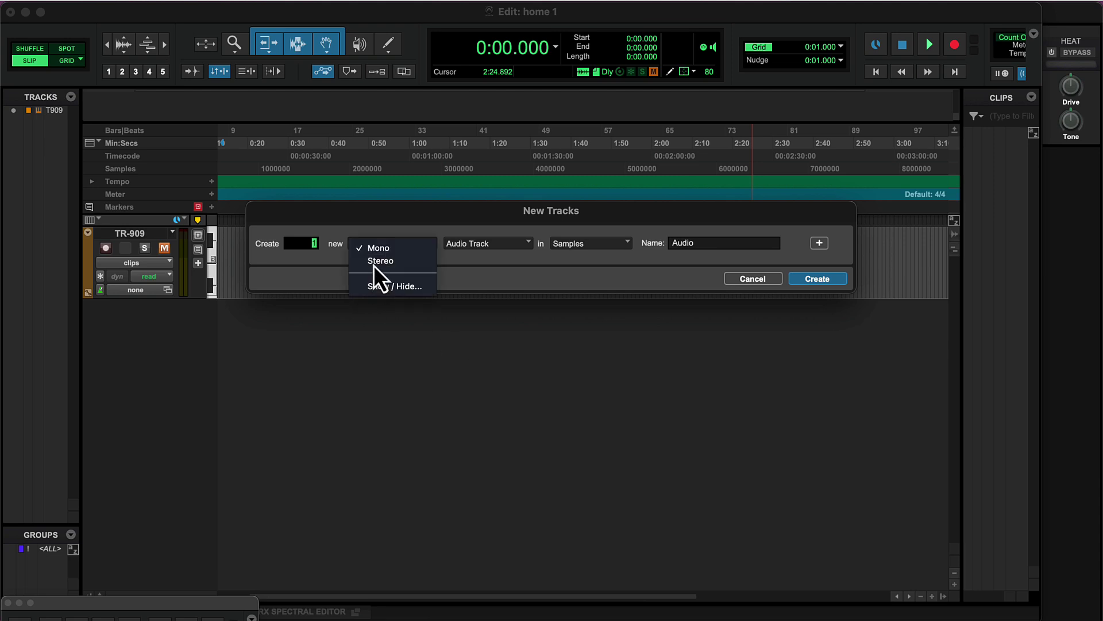
{"action": "left_click", "coordinate": [476, 252]}
{"action": "left_click", "coordinate": [488, 307]}
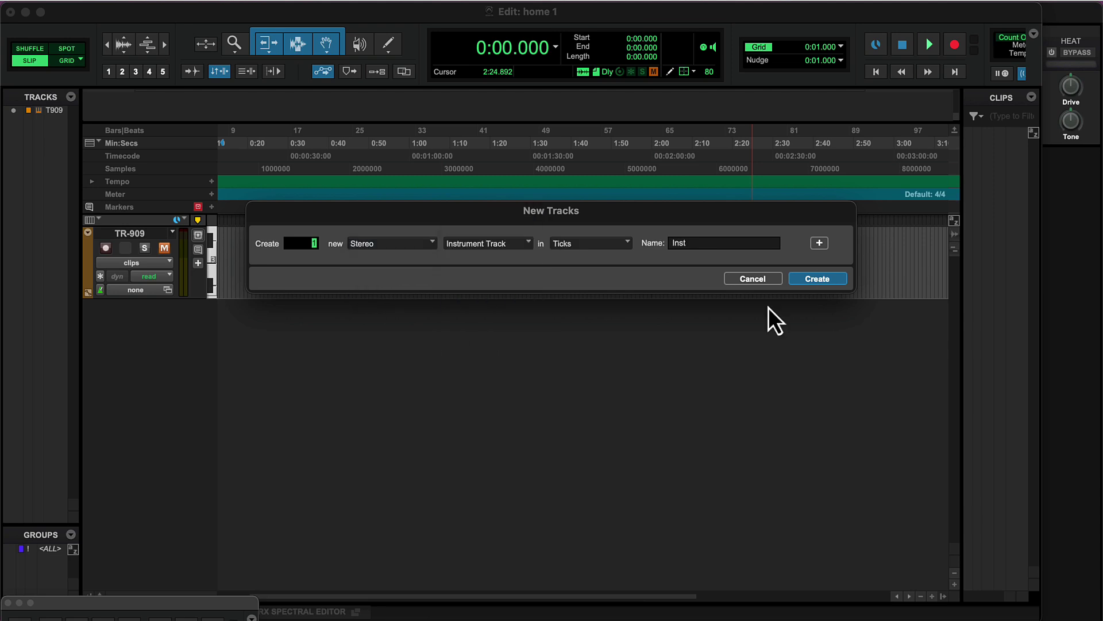
Step: Insert the 510k SEQUND Lite MIDI plug-in on Inst 1 in the Mix window
{"action": "left_click", "coordinate": [817, 278]}
{"action": "key", "text": "super+equal"}
{"action": "left_click", "coordinate": [940, 56]}
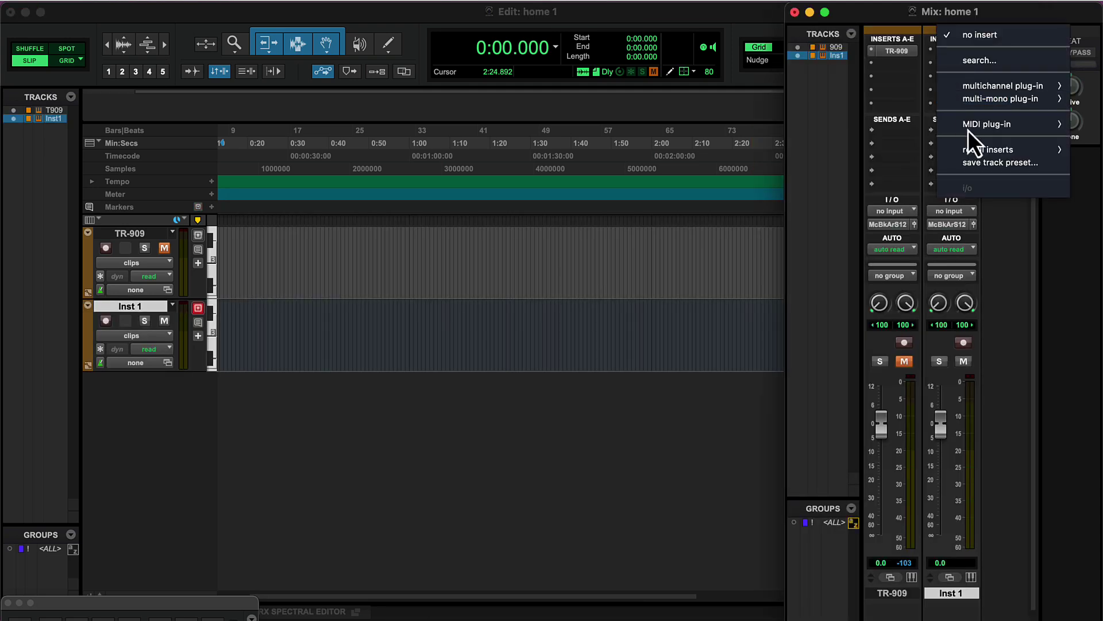
{"action": "mouse_move", "coordinate": [968, 129]}
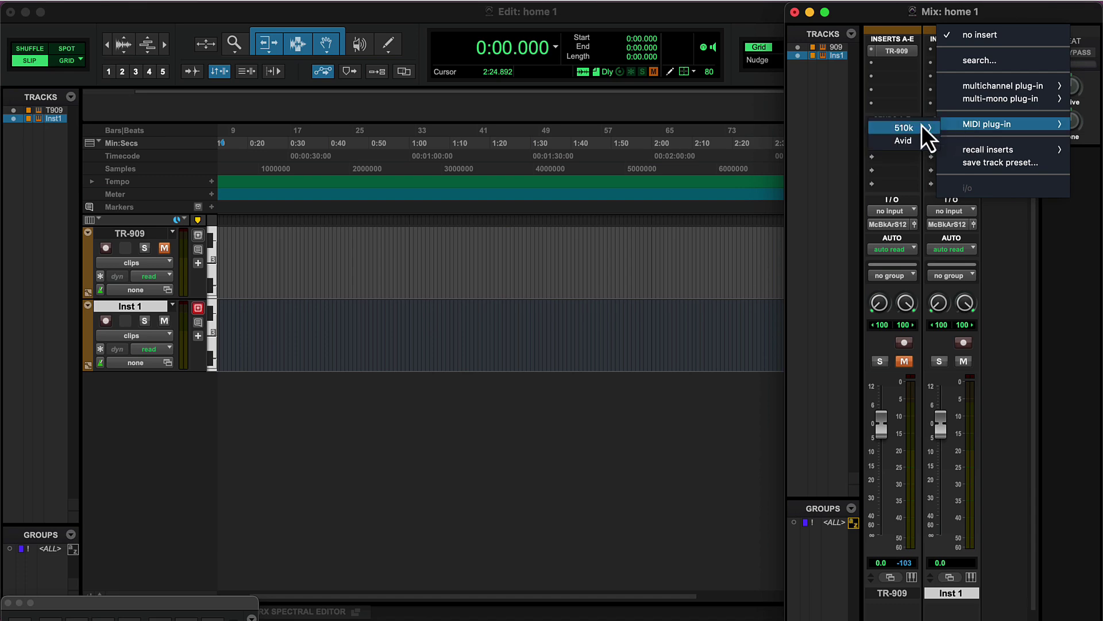
{"action": "mouse_move", "coordinate": [921, 125]}
{"action": "left_click", "coordinate": [965, 140]}
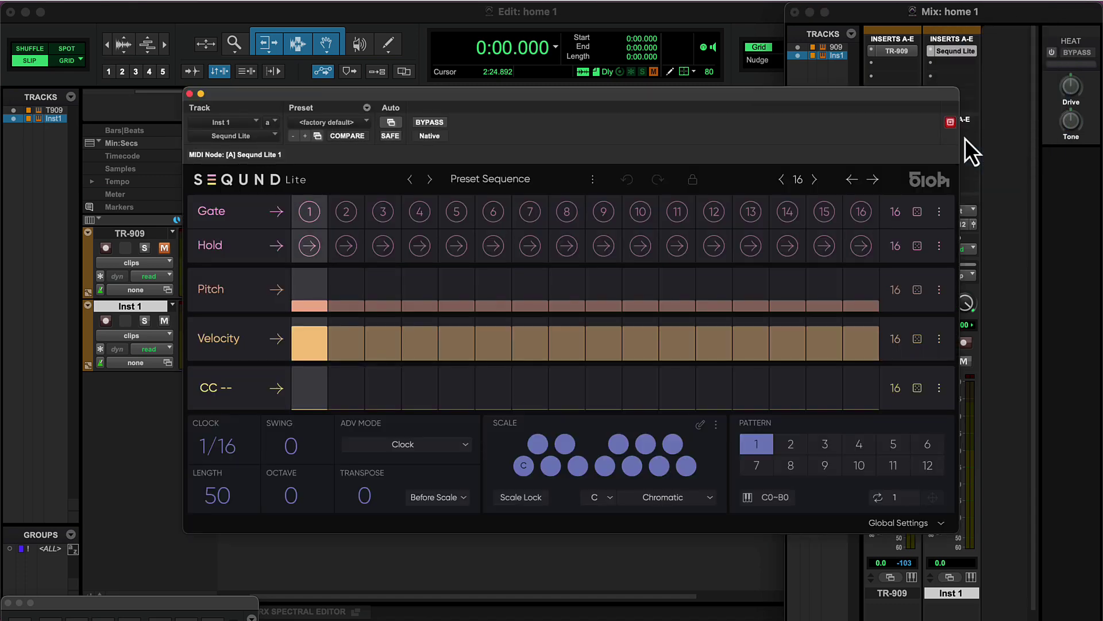
Step: Load the Roland Cloud TB-303 instrument as Inst 1's second insert
{"action": "key", "text": "super+equal"}
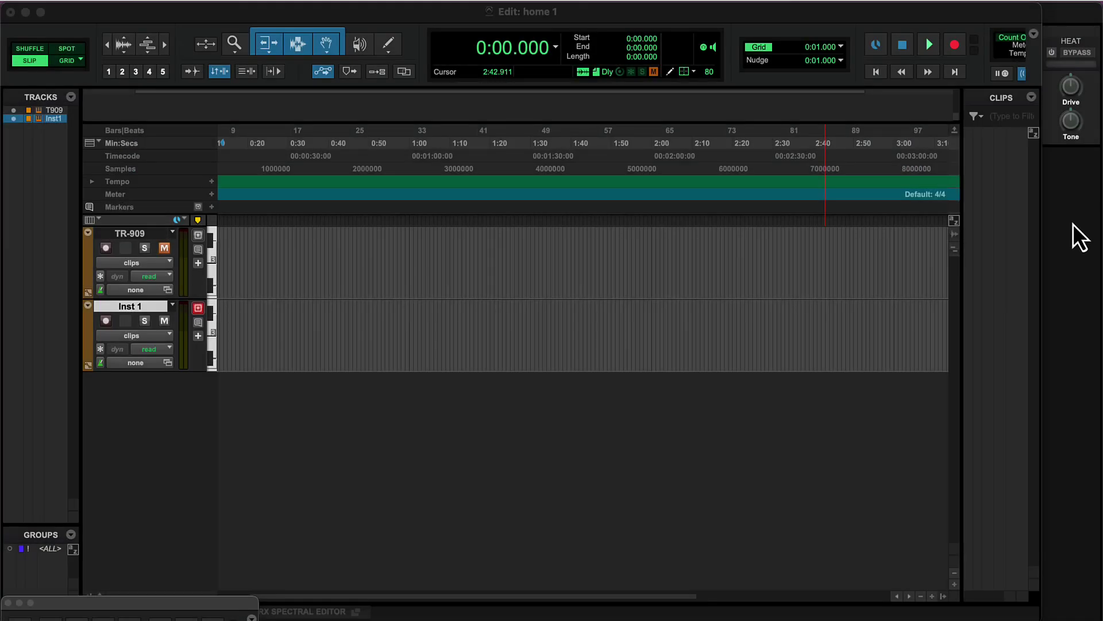
{"action": "left_click", "coordinate": [1074, 223]}
{"action": "left_click", "coordinate": [942, 61]}
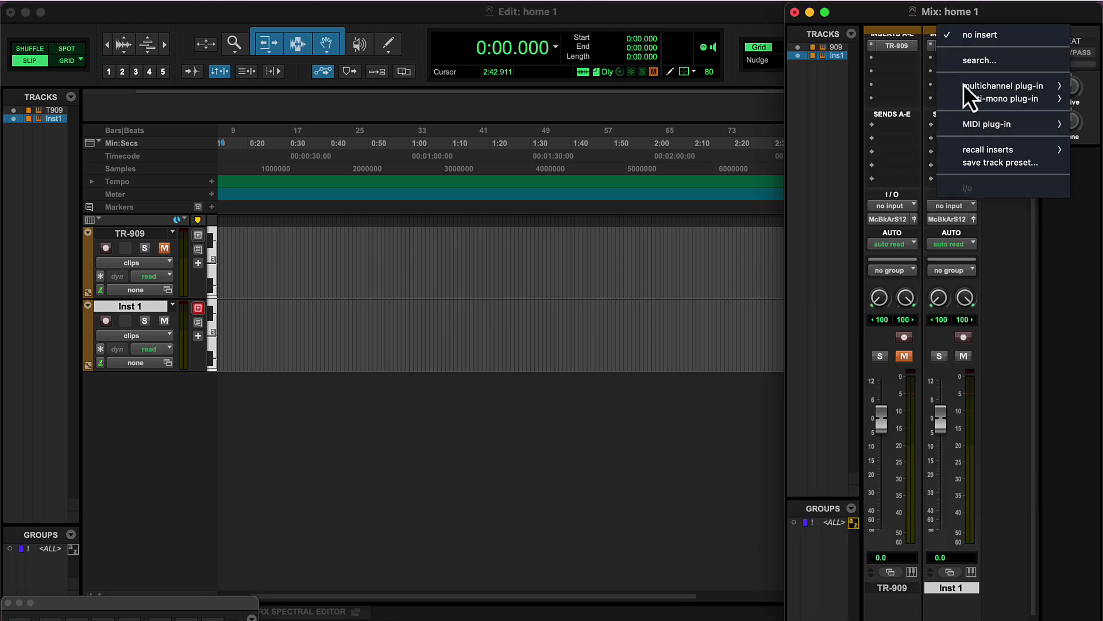
{"action": "mouse_move", "coordinate": [963, 84]}
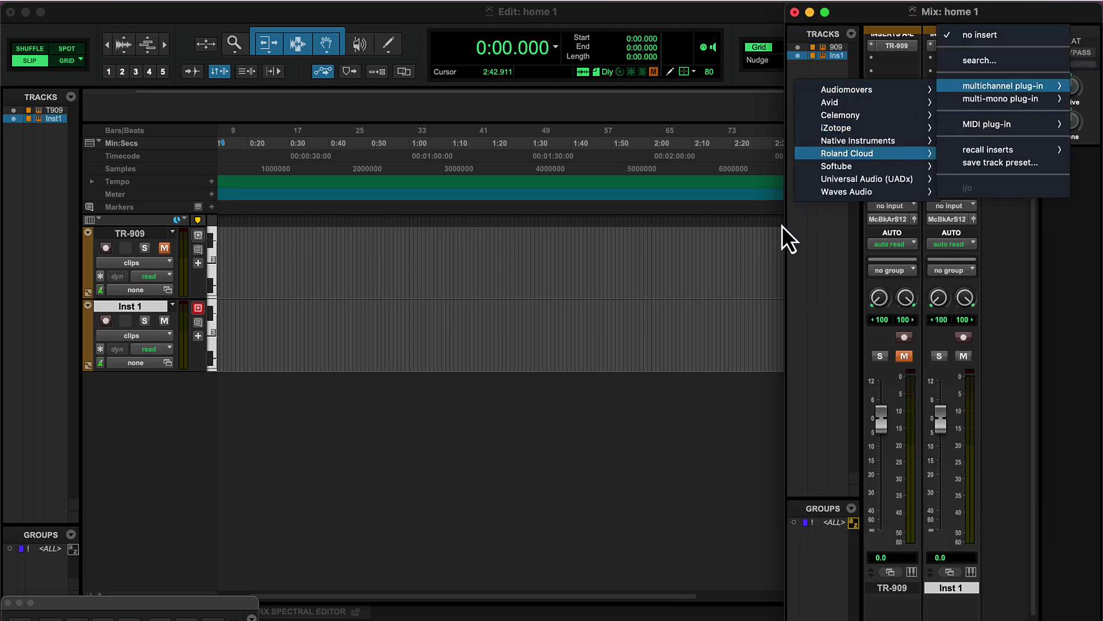
{"action": "left_click", "coordinate": [760, 246]}
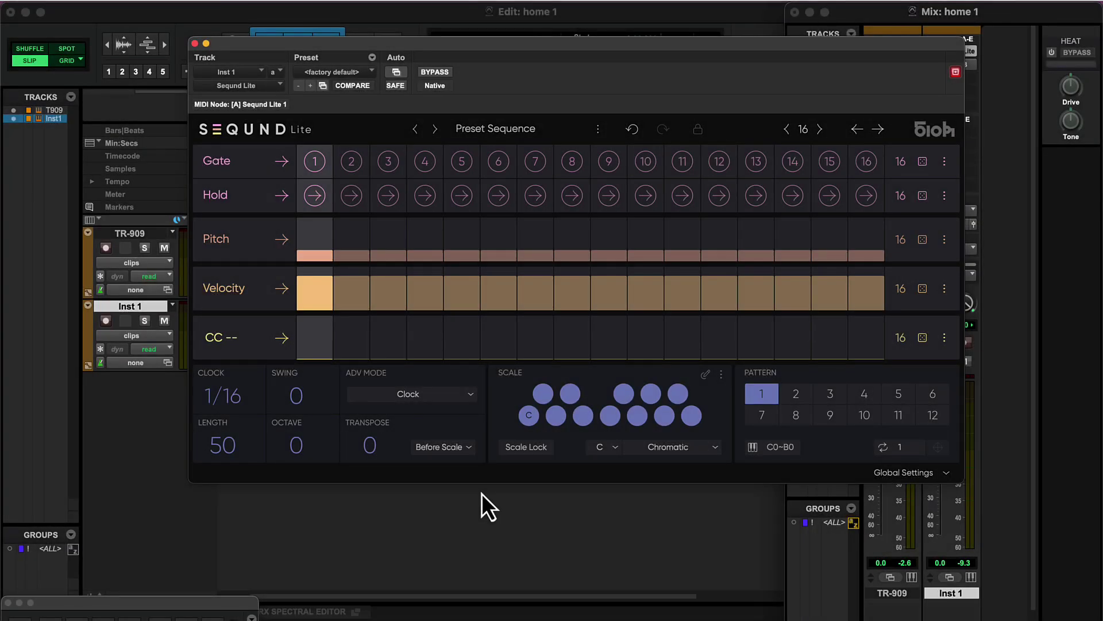
Step: Turn on Gate steps 1, 3 and 4, cut the Gate lane to 5 steps, and play
{"action": "left_click", "coordinate": [316, 170]}
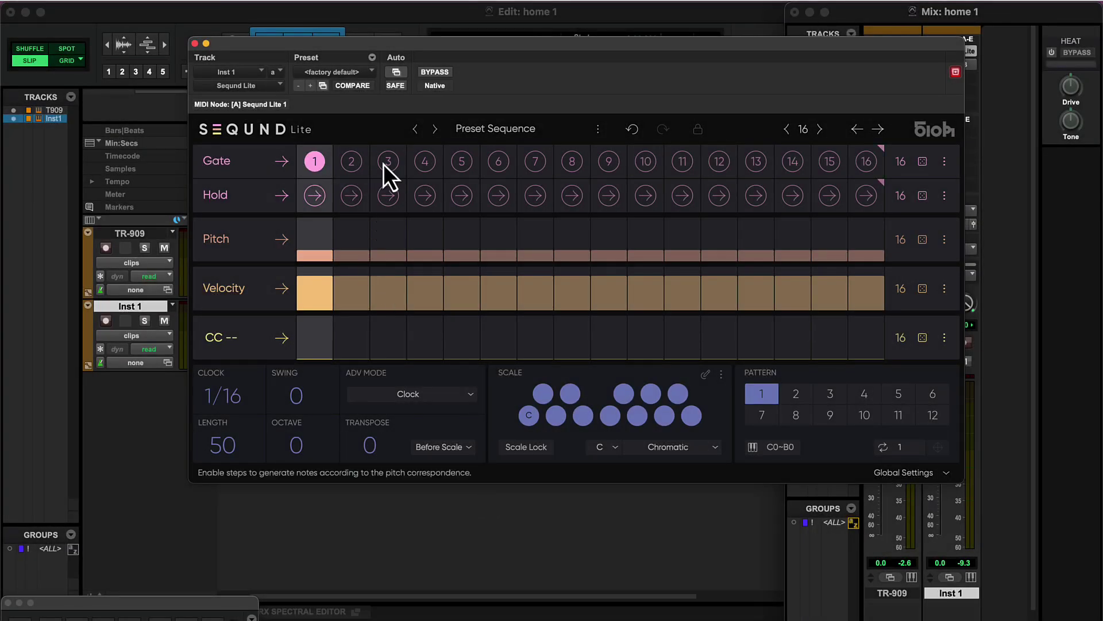
{"action": "left_click", "coordinate": [419, 164]}
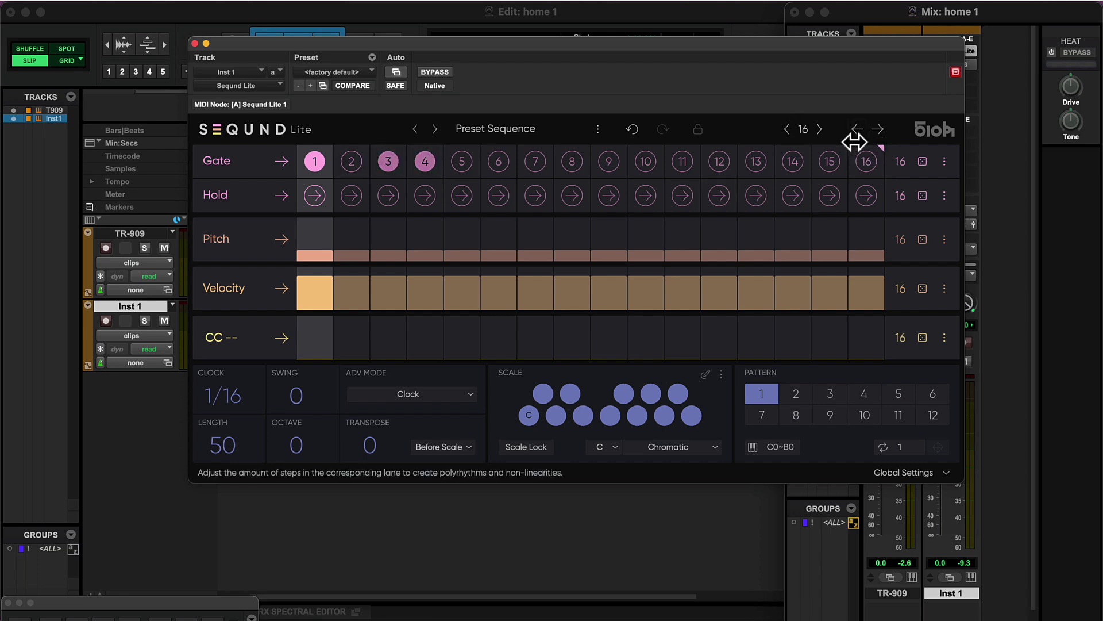
{"action": "left_click_drag", "start_coordinate": [854, 141], "coordinate": [784, 138]}
{"action": "left_click_drag", "start_coordinate": [706, 133], "coordinate": [556, 134]}
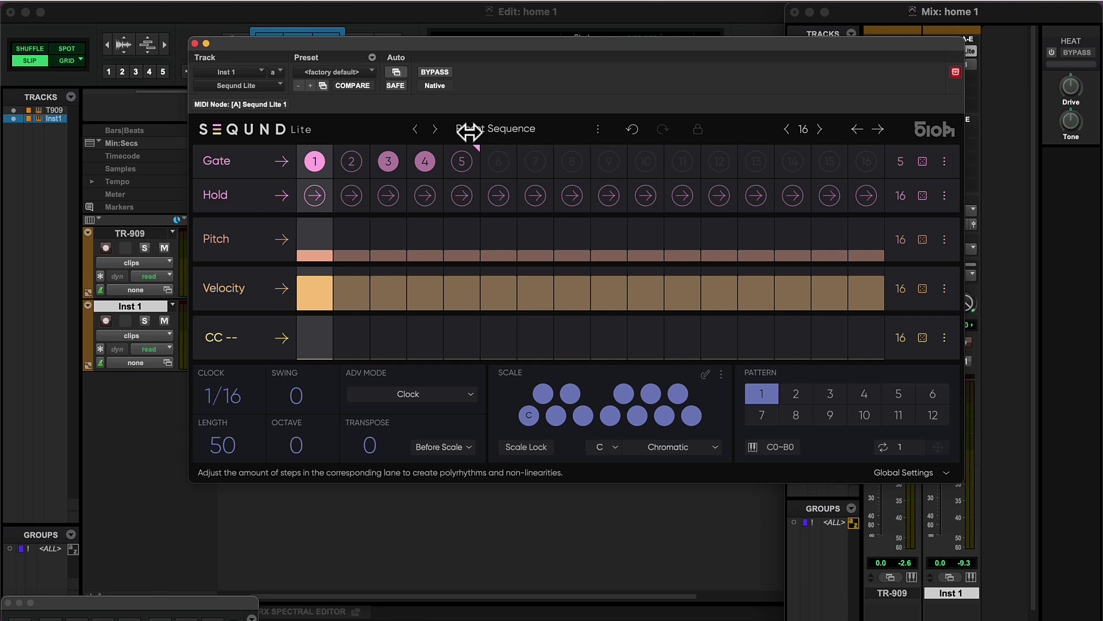
{"action": "key", "text": "space"}
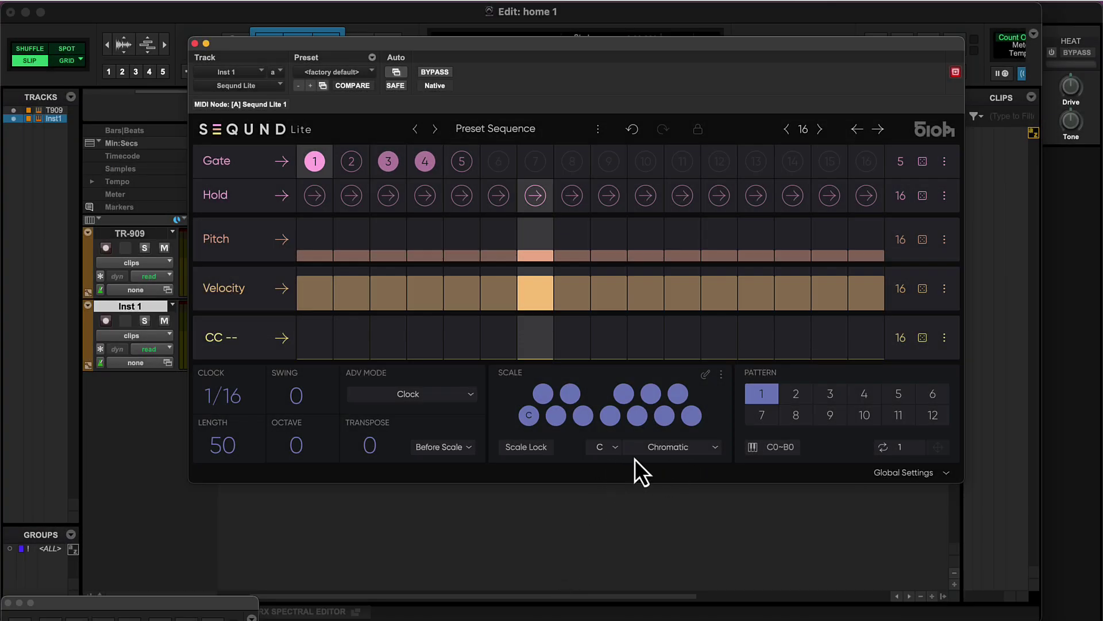
Step: Pick Minor Blues from the Factory scales, replacing Chromatic with C Minor Blues
{"action": "left_click", "coordinate": [670, 452]}
{"action": "mouse_move", "coordinate": [654, 418]}
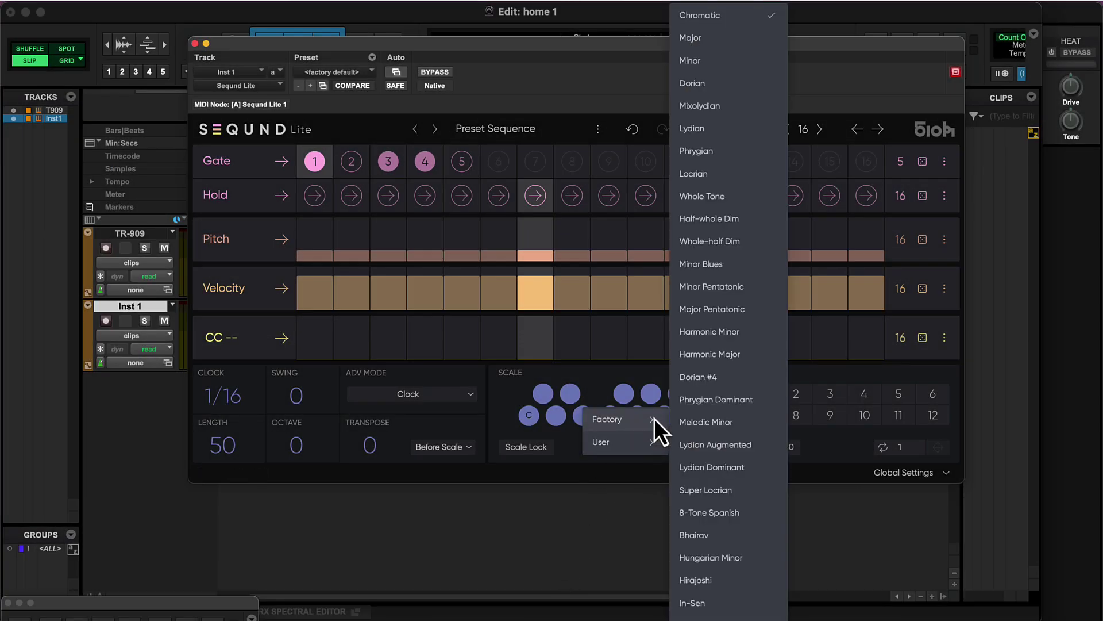
{"action": "left_click", "coordinate": [735, 262]}
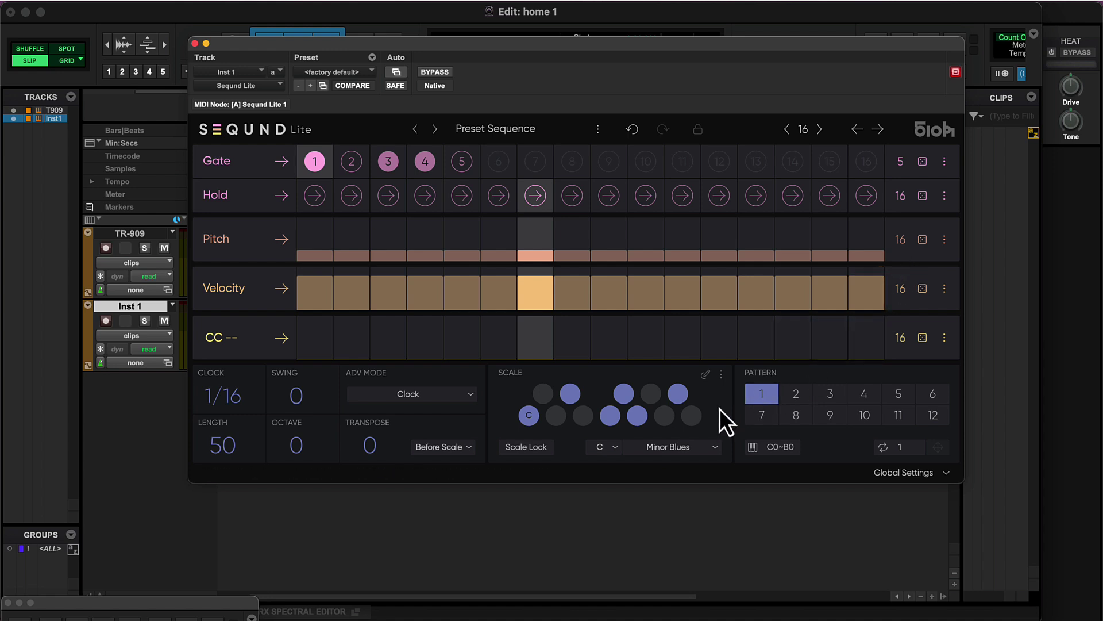
Step: Re-randomize the Pitch lane several times, checking its C0–C2 range, until it sounds right
{"action": "left_click", "coordinate": [921, 241]}
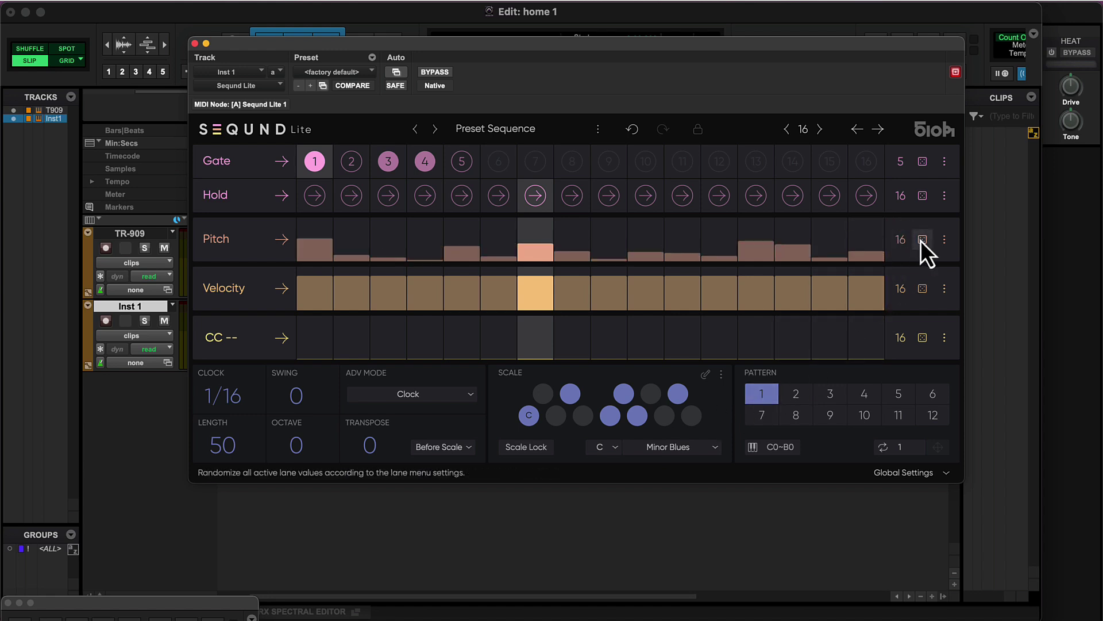
{"action": "left_click", "coordinate": [921, 240]}
{"action": "left_click", "coordinate": [942, 238]}
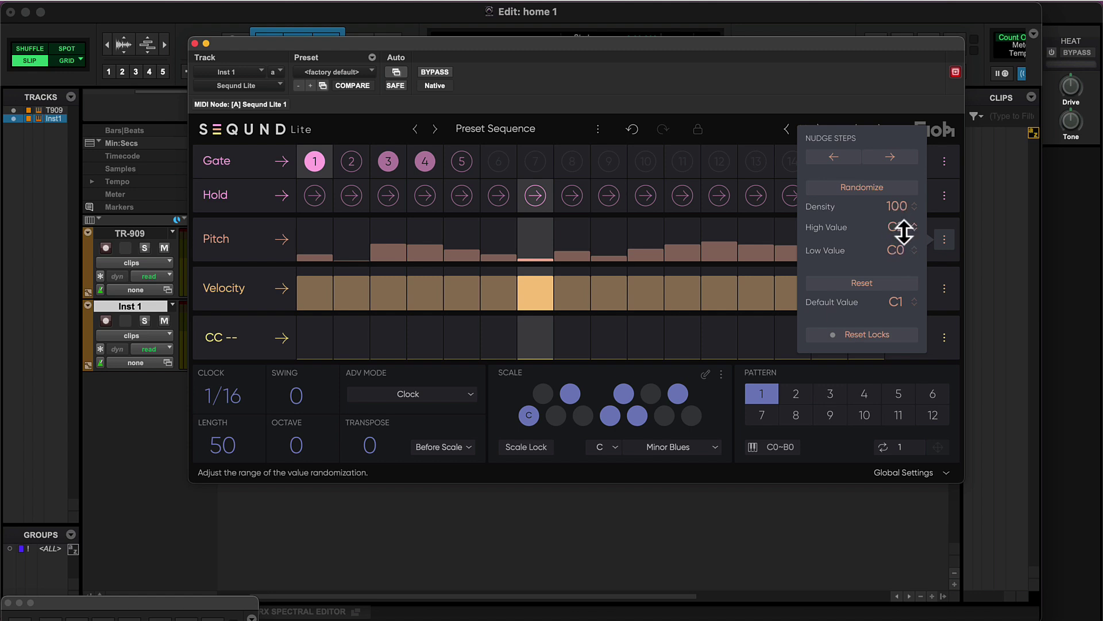
{"action": "left_click", "coordinate": [943, 245]}
{"action": "left_click", "coordinate": [923, 242]}
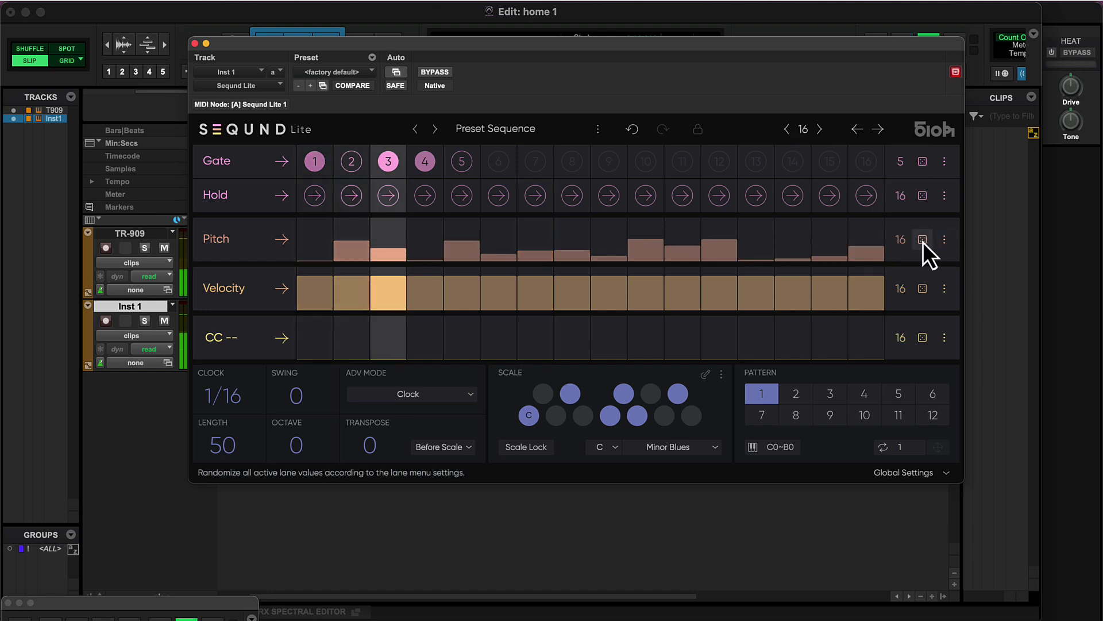
{"action": "left_click", "coordinate": [922, 242]}
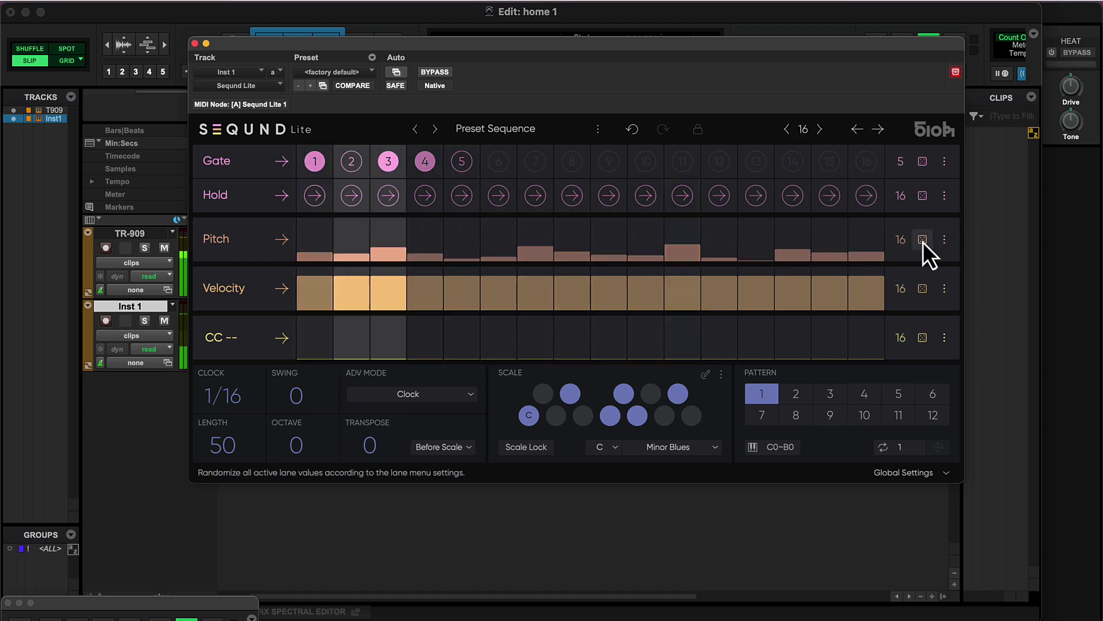
{"action": "left_click", "coordinate": [923, 243]}
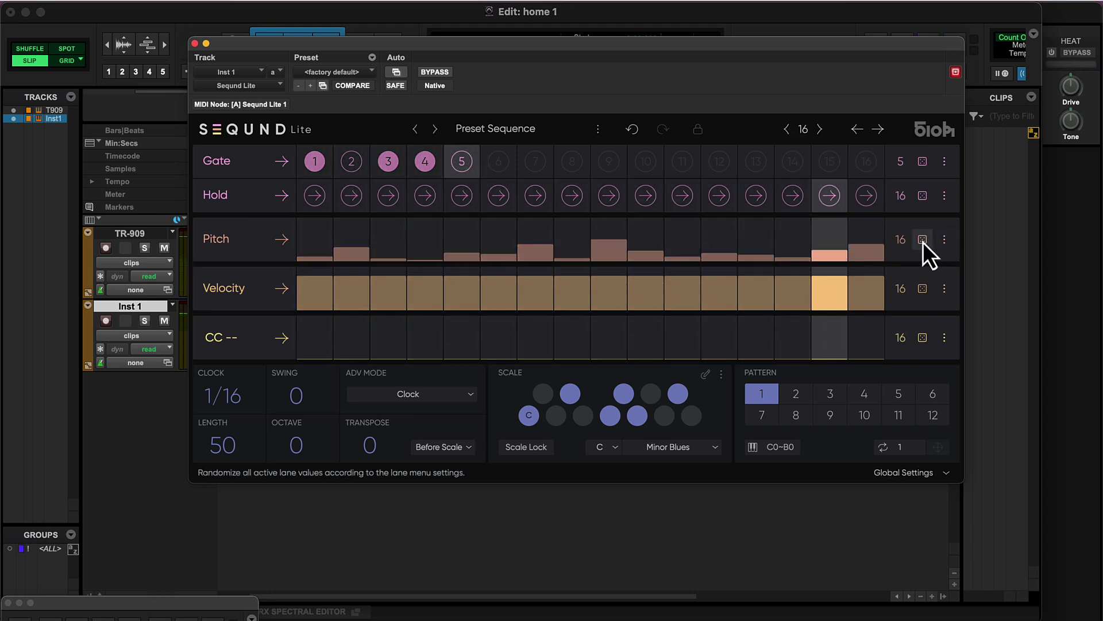
{"action": "left_click", "coordinate": [923, 242]}
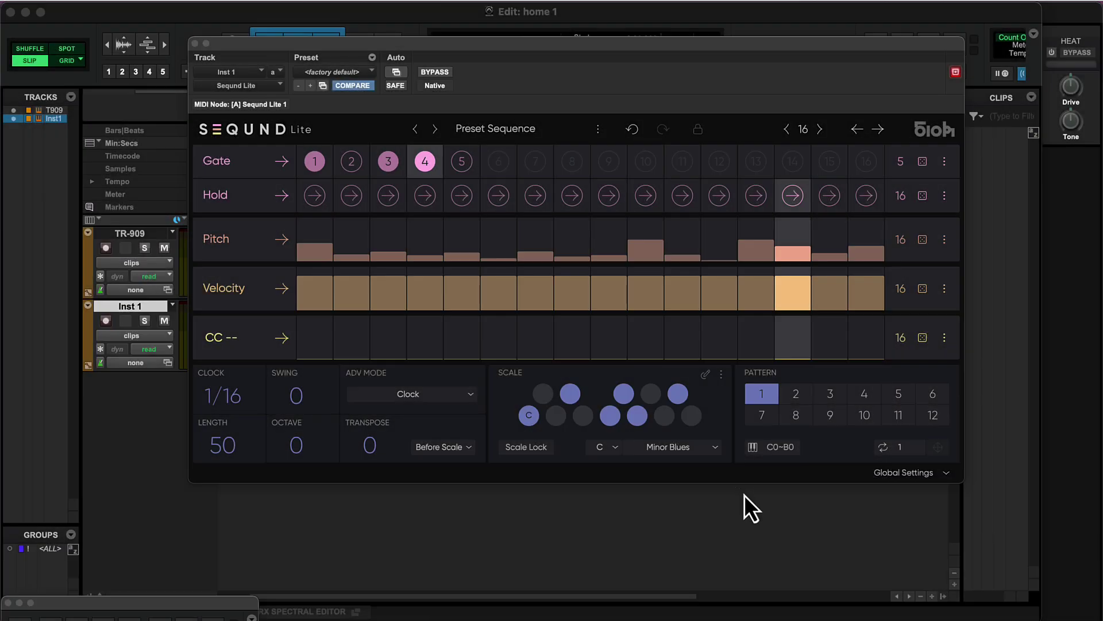
Step: Shorten the Pitch lane to 7 steps and restart playback
{"action": "mouse_move", "coordinate": [903, 237]}
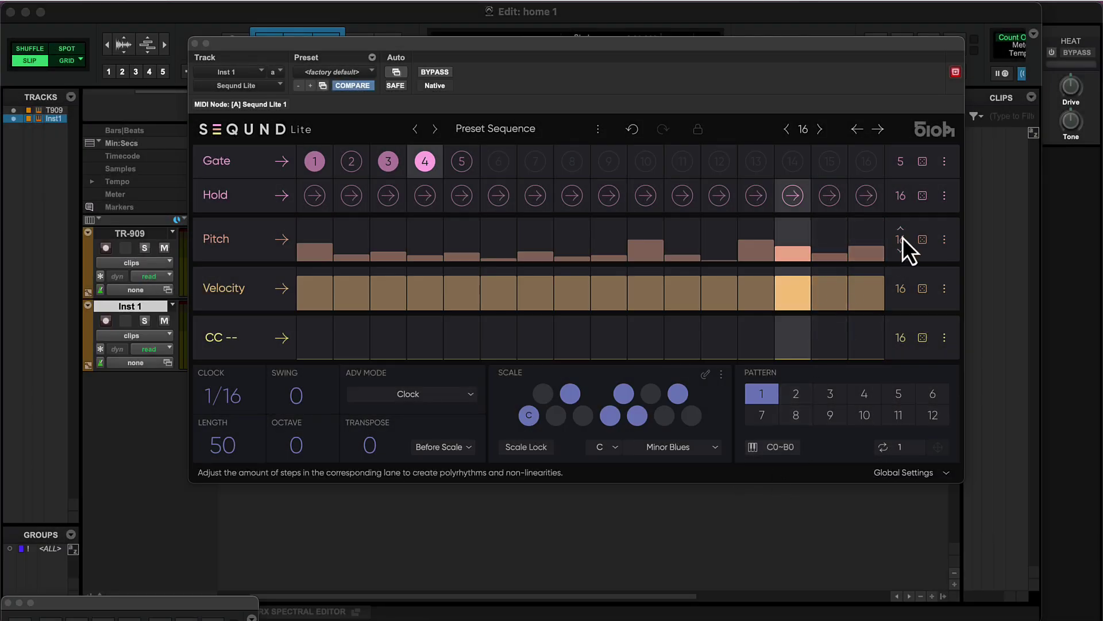
{"action": "left_click_drag", "start_coordinate": [902, 237], "coordinate": [900, 327]}
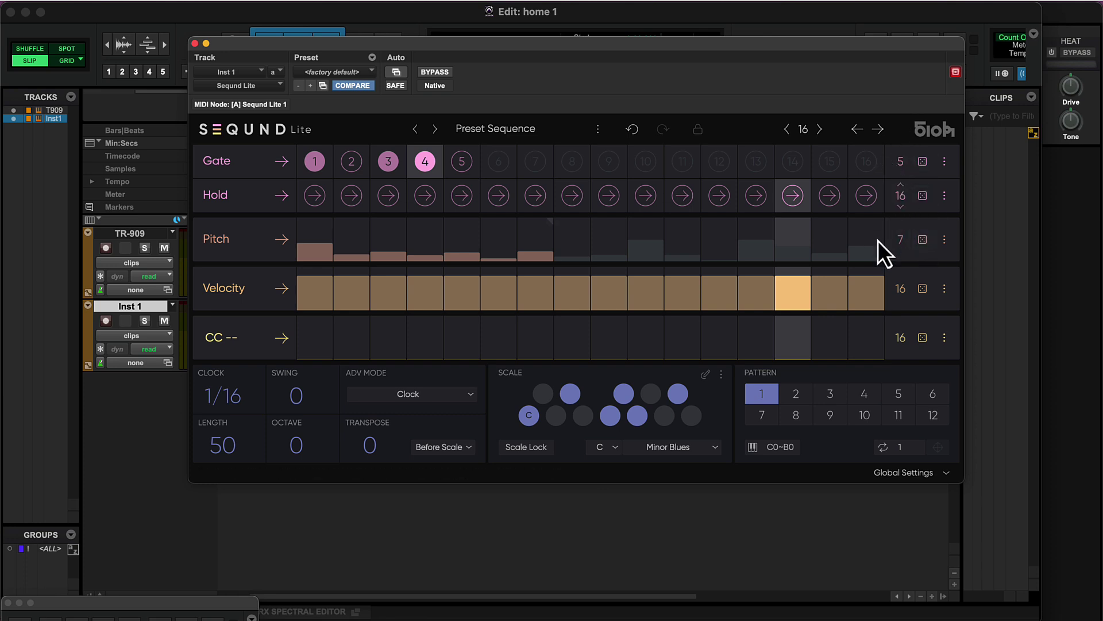
{"action": "key", "text": "space"}
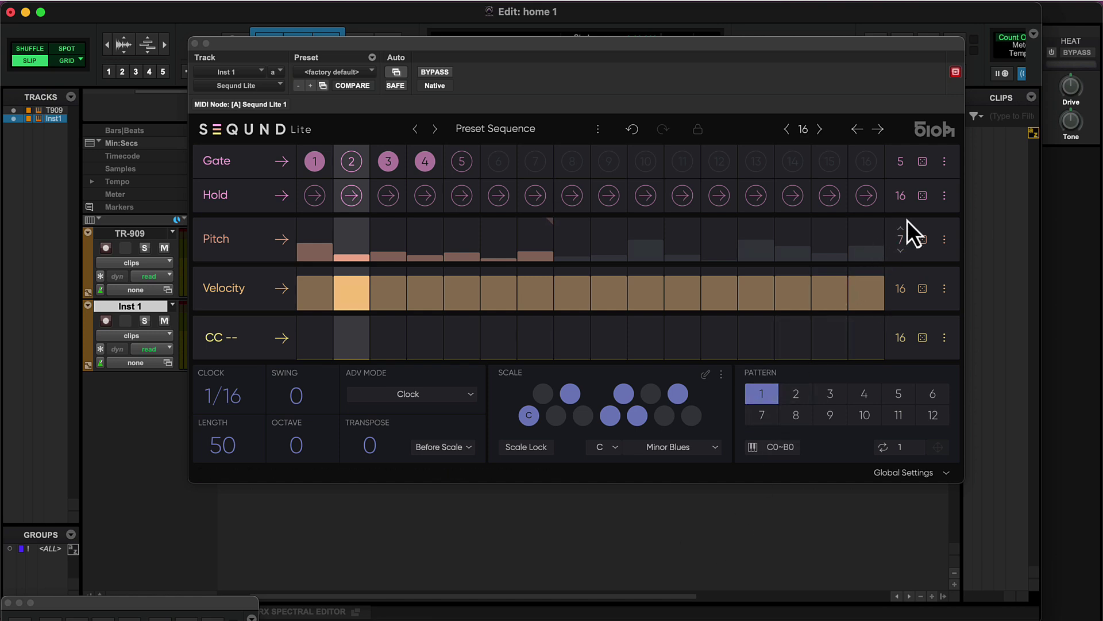
Step: Randomize which steps in the Hold lane are held
{"action": "left_click", "coordinate": [920, 201]}
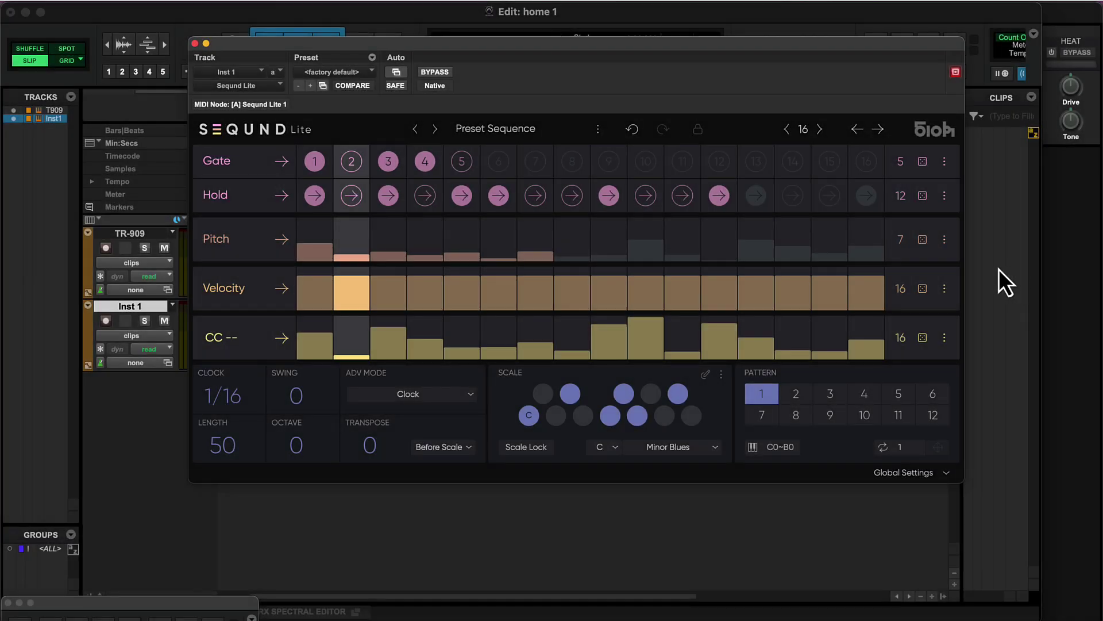
Step: Lower the Velocity lane's default value and reset every step to it
{"action": "left_click", "coordinate": [944, 288]}
{"action": "left_click_drag", "start_coordinate": [895, 389], "coordinate": [902, 425]}
{"action": "left_click", "coordinate": [886, 373]}
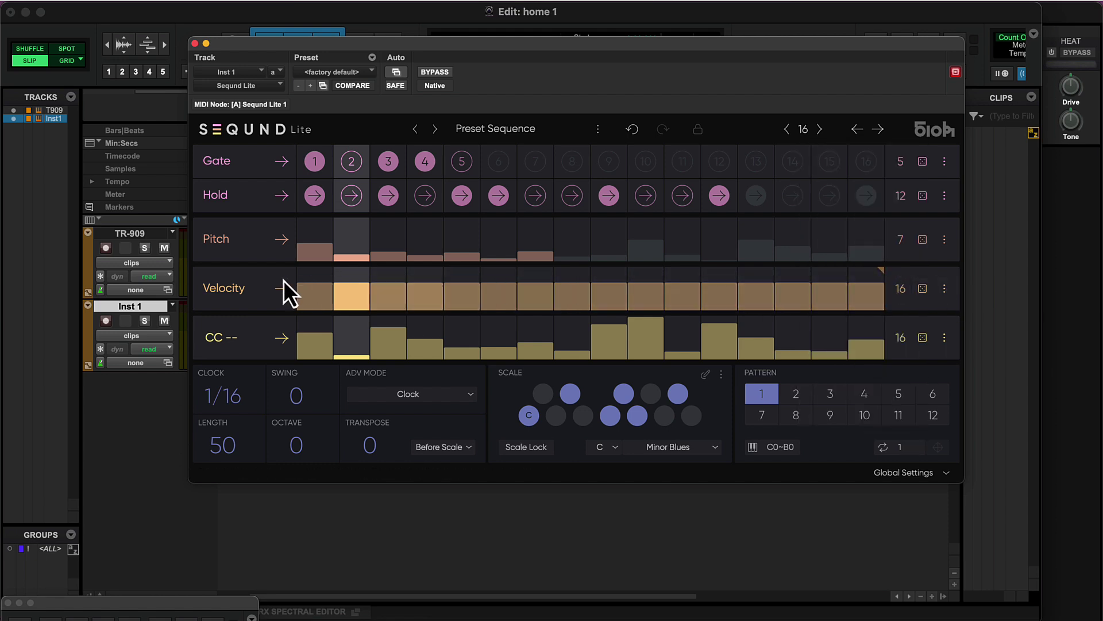
Step: Accent velocity steps 3, 6 and 8 at full height and shorten the lane to 10 steps
{"action": "left_click", "coordinate": [385, 272]}
{"action": "left_click", "coordinate": [514, 275]}
{"action": "left_click", "coordinate": [574, 281]}
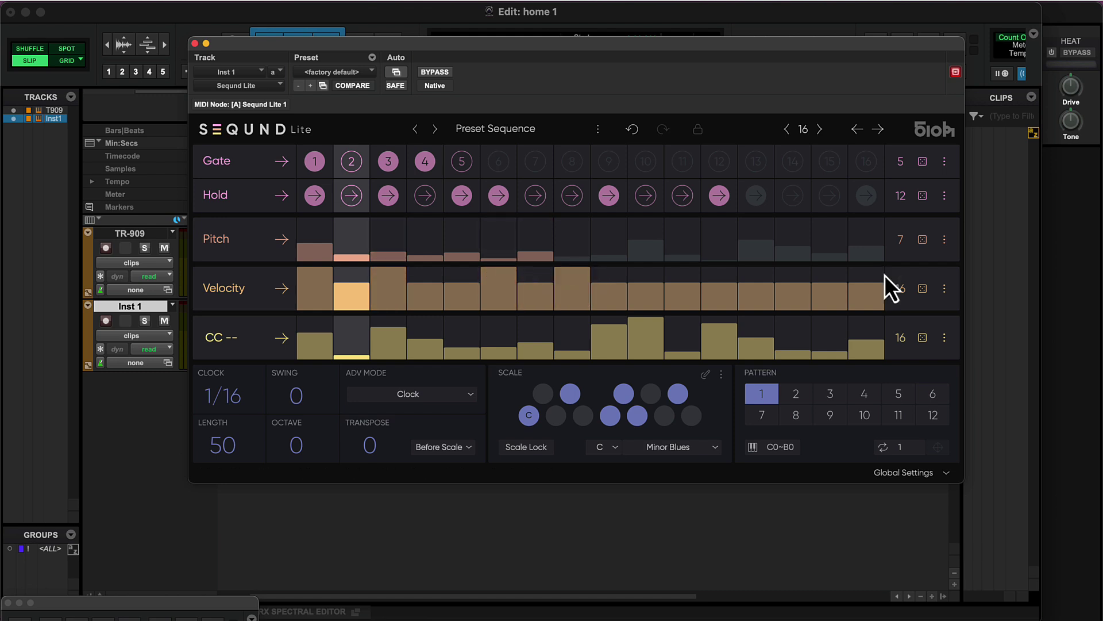
{"action": "left_click_drag", "start_coordinate": [882, 272], "coordinate": [653, 253]}
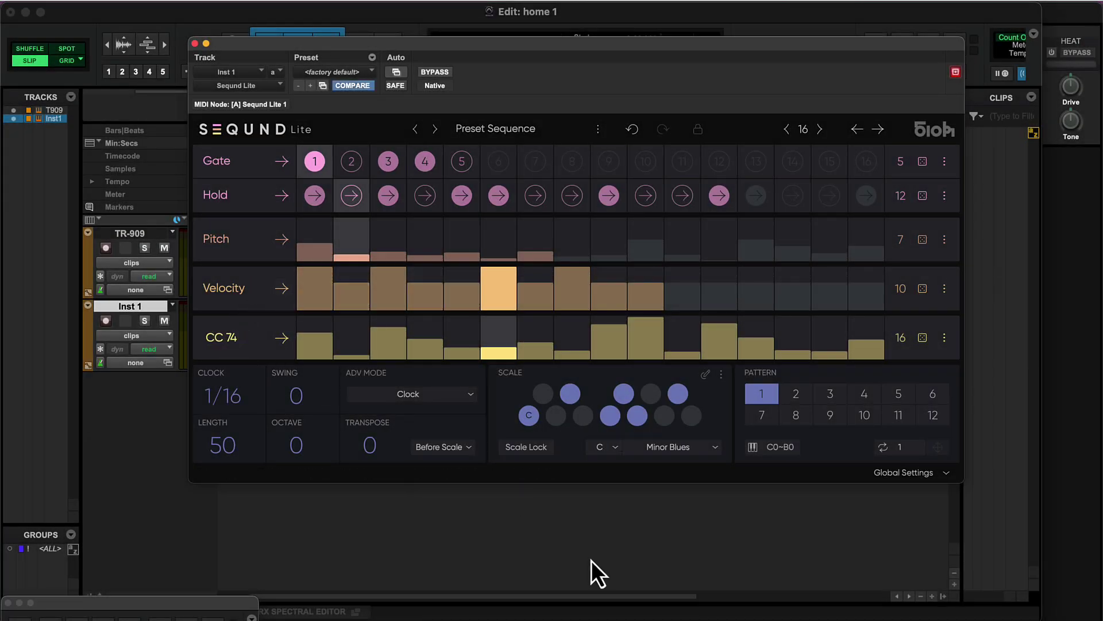
Step: Set the CC 74 lane's playback direction to random order
{"action": "left_click", "coordinate": [283, 337]}
{"action": "left_click", "coordinate": [333, 363]}
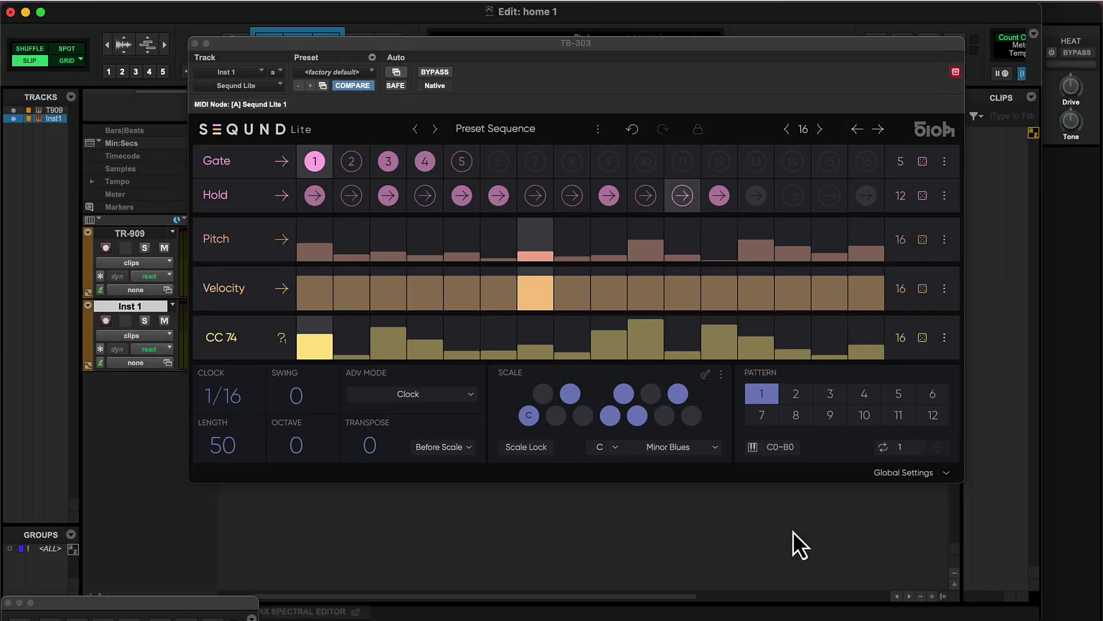
Step: Copy pattern 1 and paste it into pattern 2
{"action": "right_click", "coordinate": [773, 399]}
{"action": "left_click", "coordinate": [782, 412]}
{"action": "left_click", "coordinate": [806, 398]}
{"action": "right_click", "coordinate": [806, 397]}
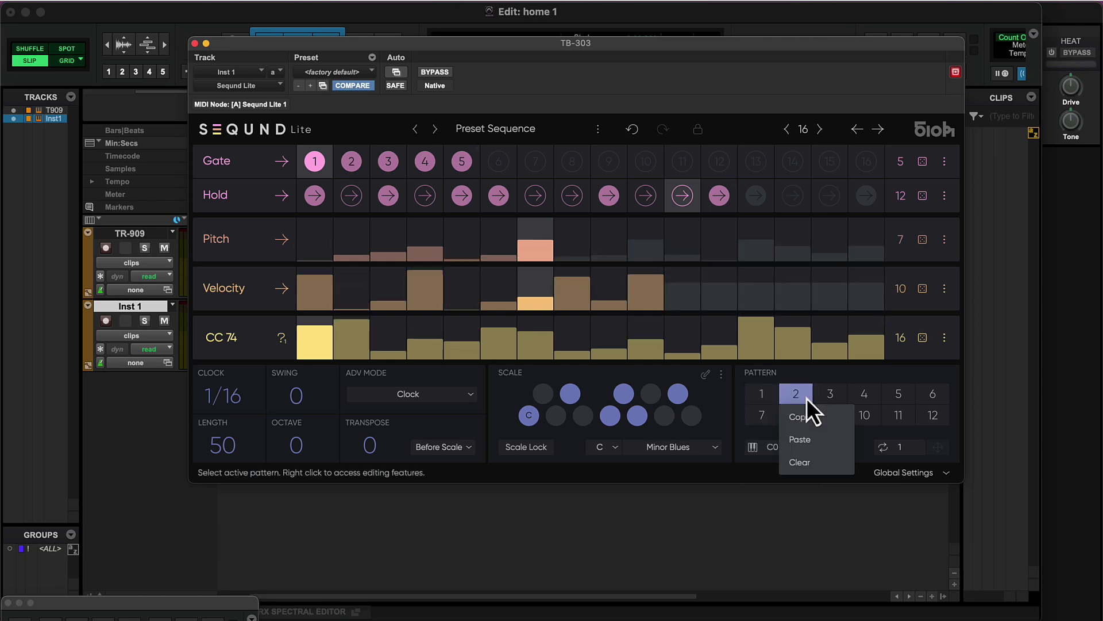
{"action": "left_click", "coordinate": [805, 437]}
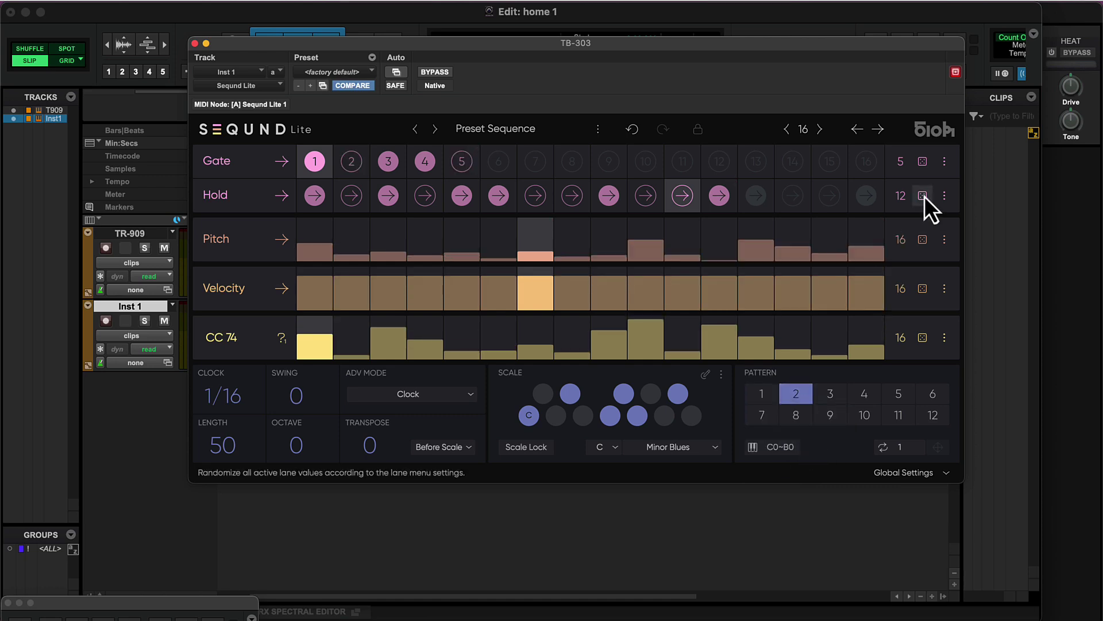
Step: Re-randomize pattern 2's Pitch, Velocity and CC 74 lanes
{"action": "left_click", "coordinate": [924, 239]}
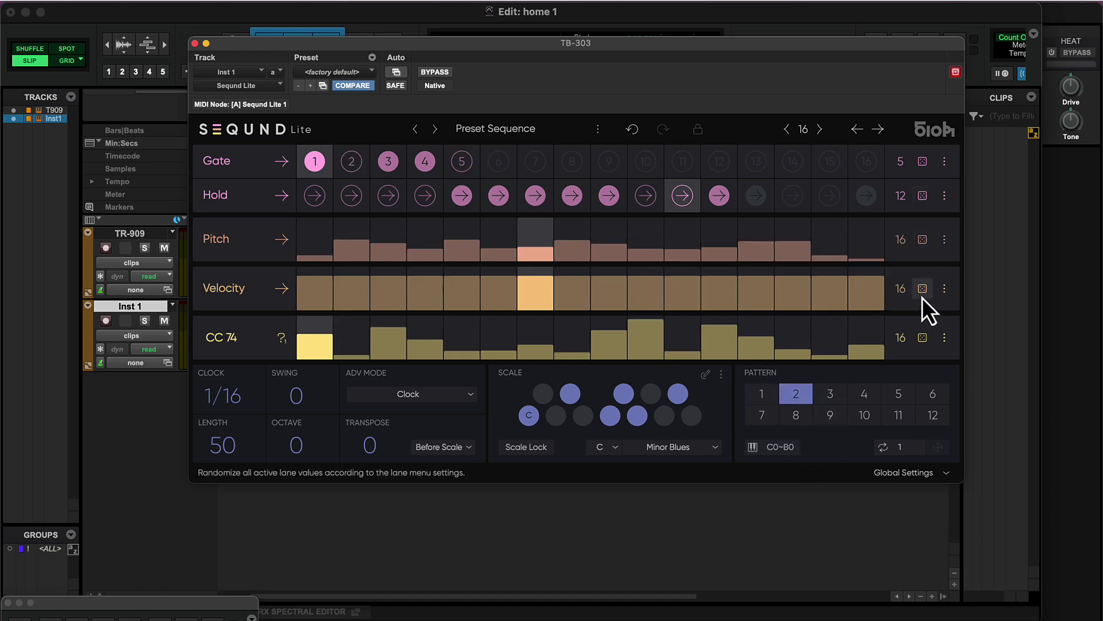
{"action": "left_click", "coordinate": [922, 290]}
{"action": "left_click", "coordinate": [924, 339]}
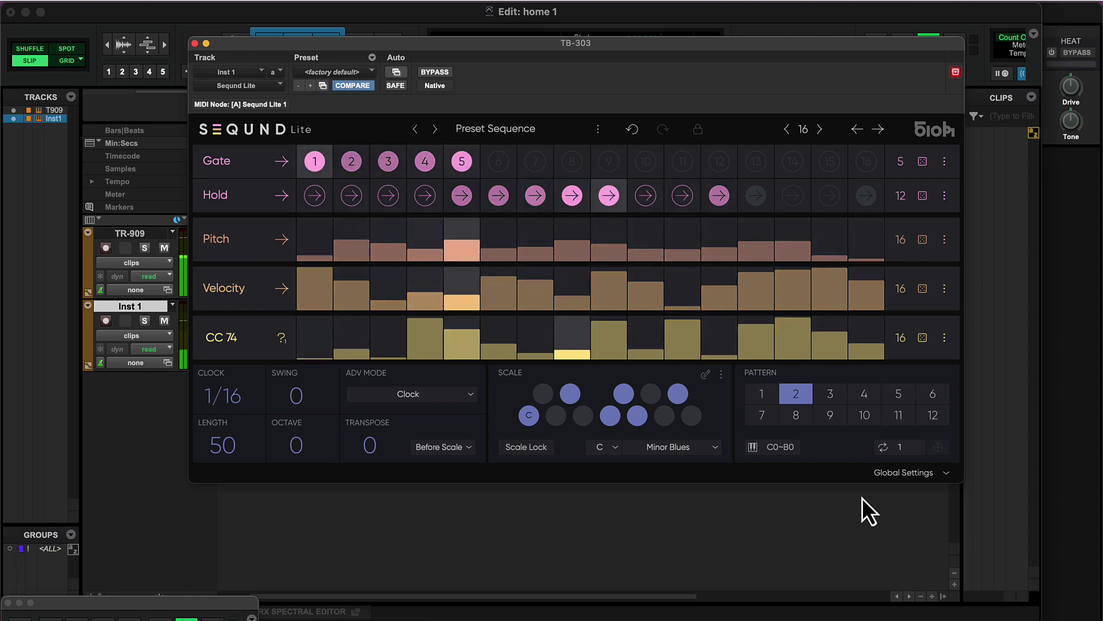
Step: Alternate between patterns 1 and 2 to compare them, ending on pattern 1
{"action": "left_click", "coordinate": [759, 392]}
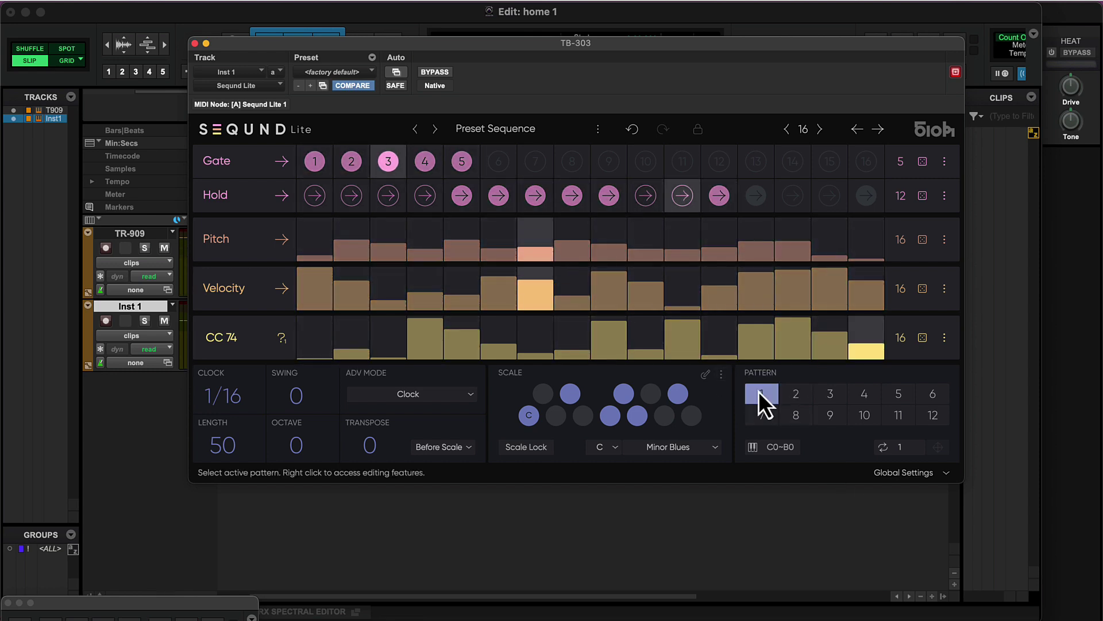
{"action": "left_click", "coordinate": [793, 399]}
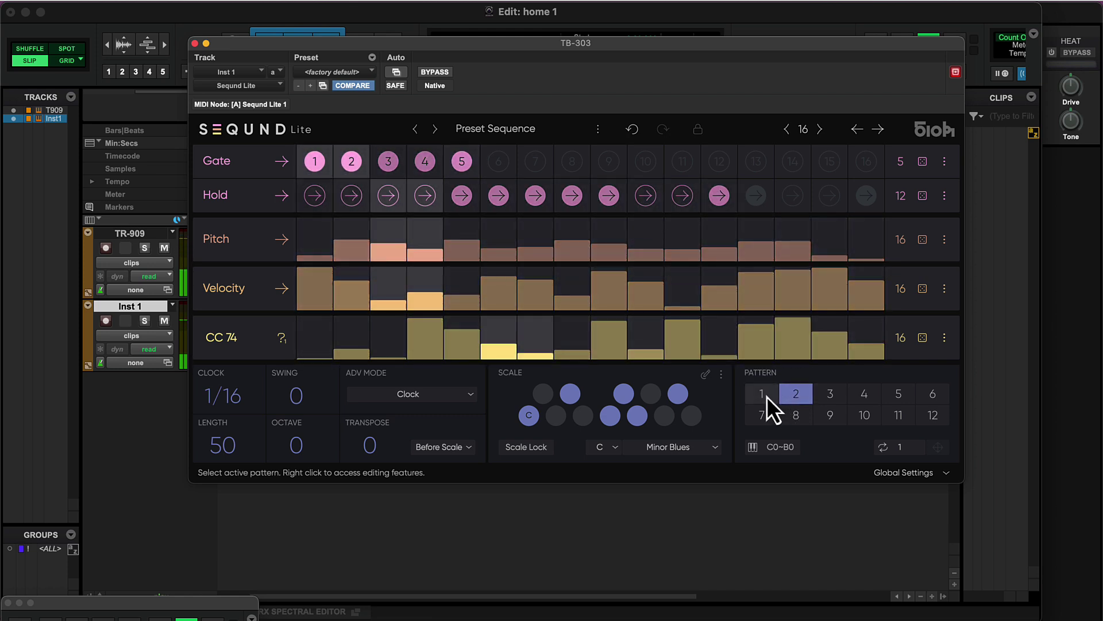
{"action": "left_click", "coordinate": [766, 396]}
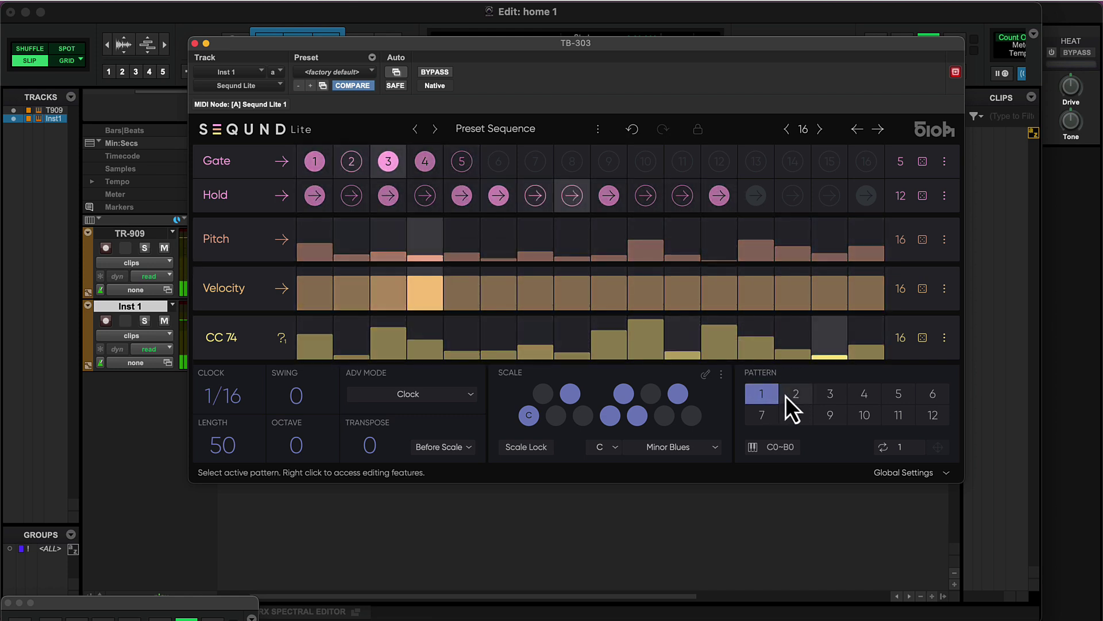
{"action": "left_click", "coordinate": [788, 396]}
{"action": "left_click", "coordinate": [760, 392]}
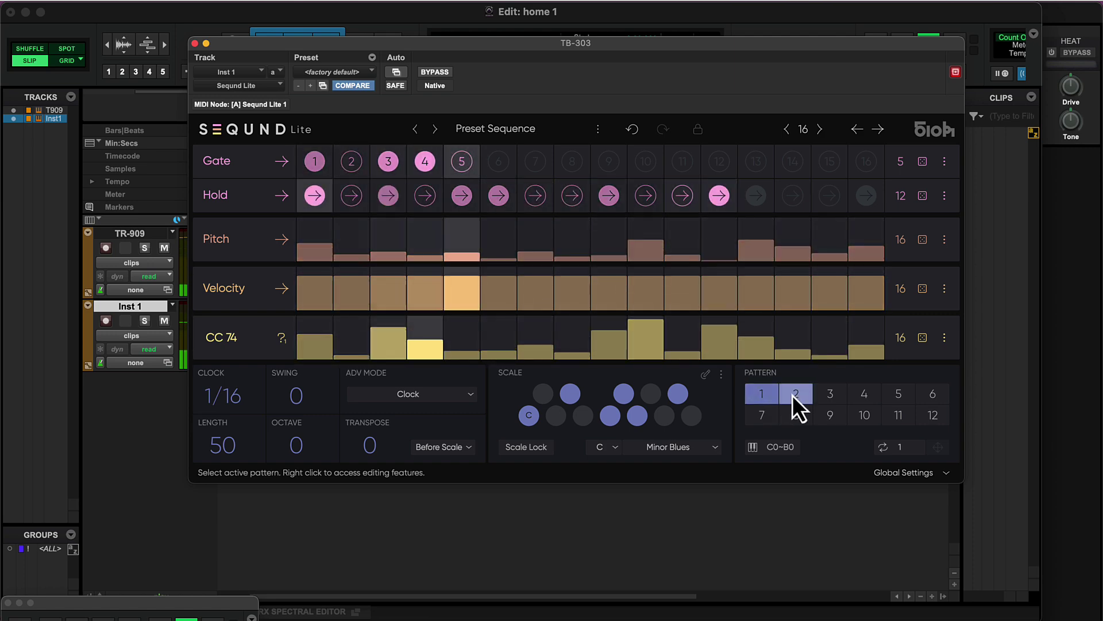
{"action": "left_click", "coordinate": [792, 395]}
{"action": "left_click", "coordinate": [771, 397]}
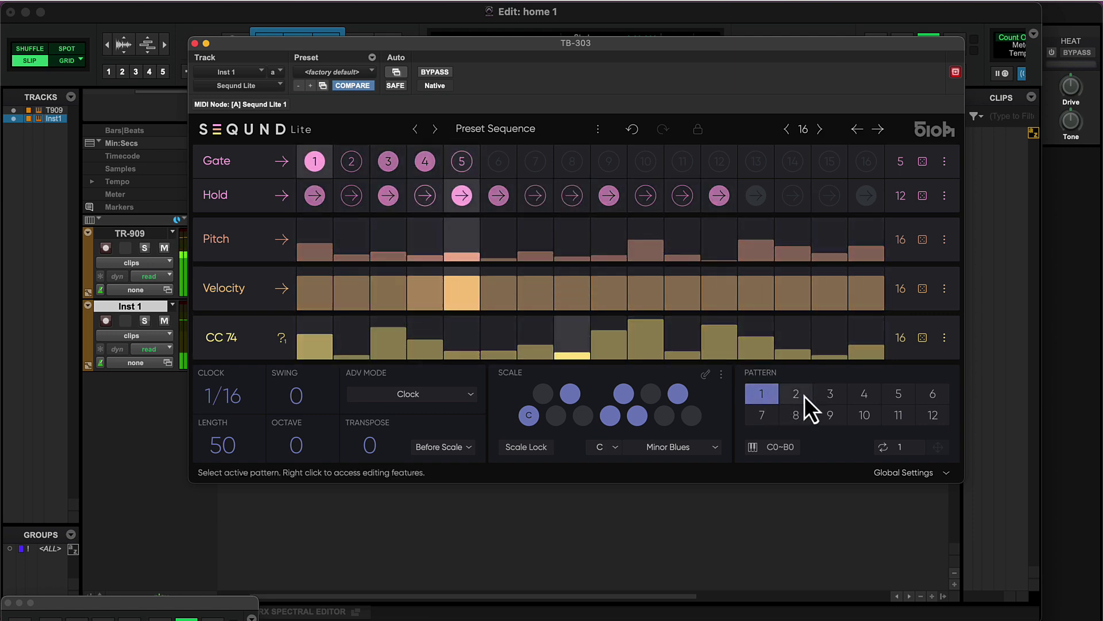
{"action": "left_click", "coordinate": [804, 395]}
{"action": "left_click", "coordinate": [763, 394]}
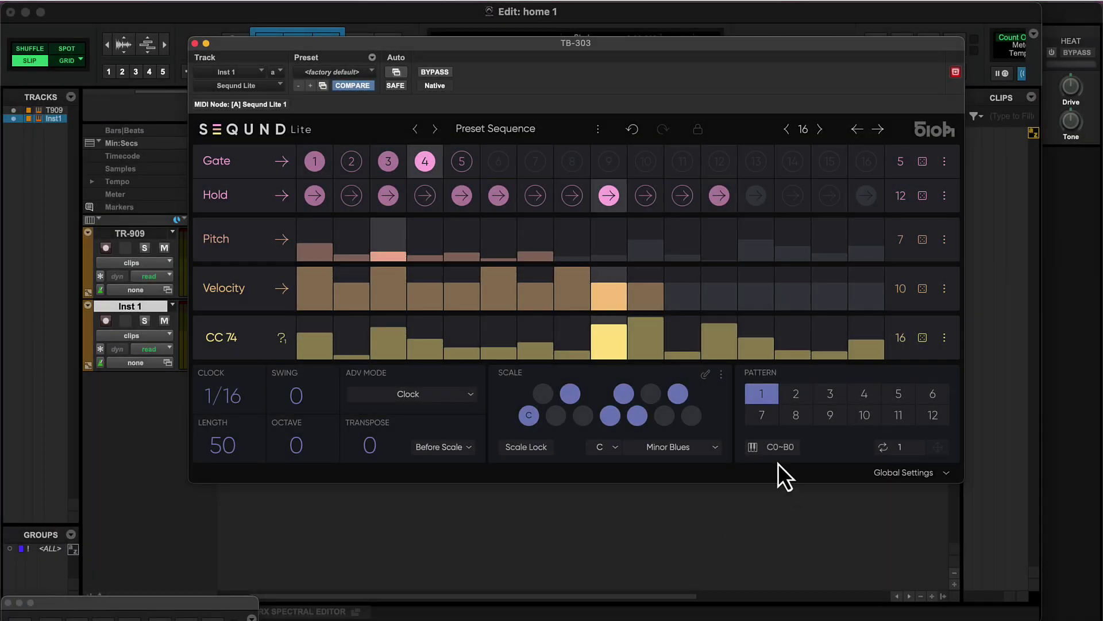
{"action": "left_click", "coordinate": [797, 448]}
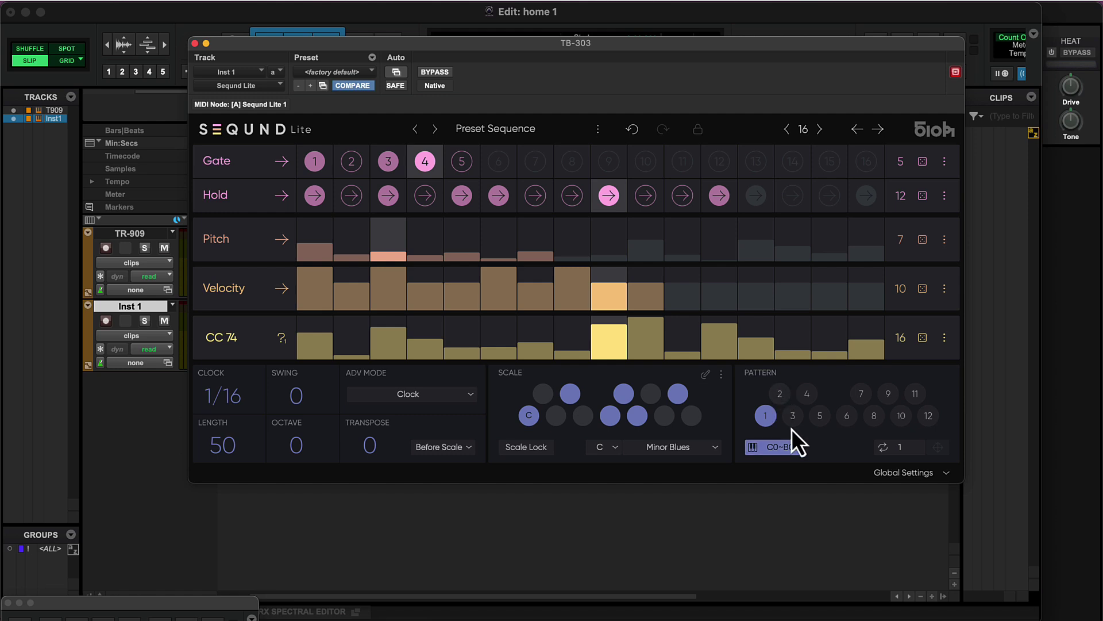
{"action": "left_click", "coordinate": [784, 402]}
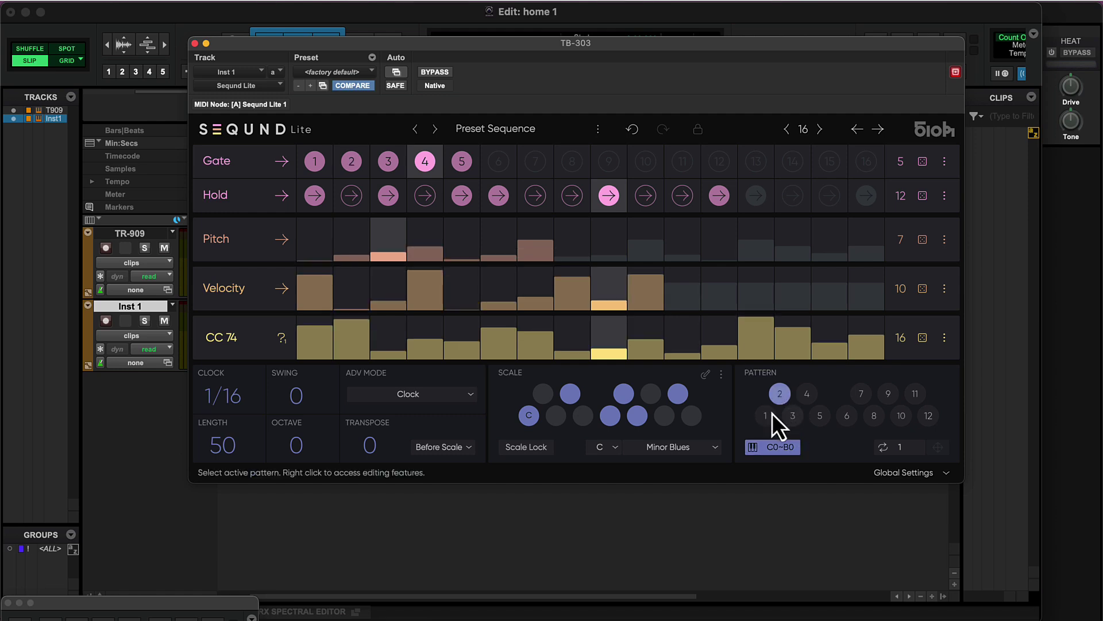
{"action": "left_click", "coordinate": [772, 415]}
{"action": "left_click", "coordinate": [778, 400]}
{"action": "left_click", "coordinate": [767, 415]}
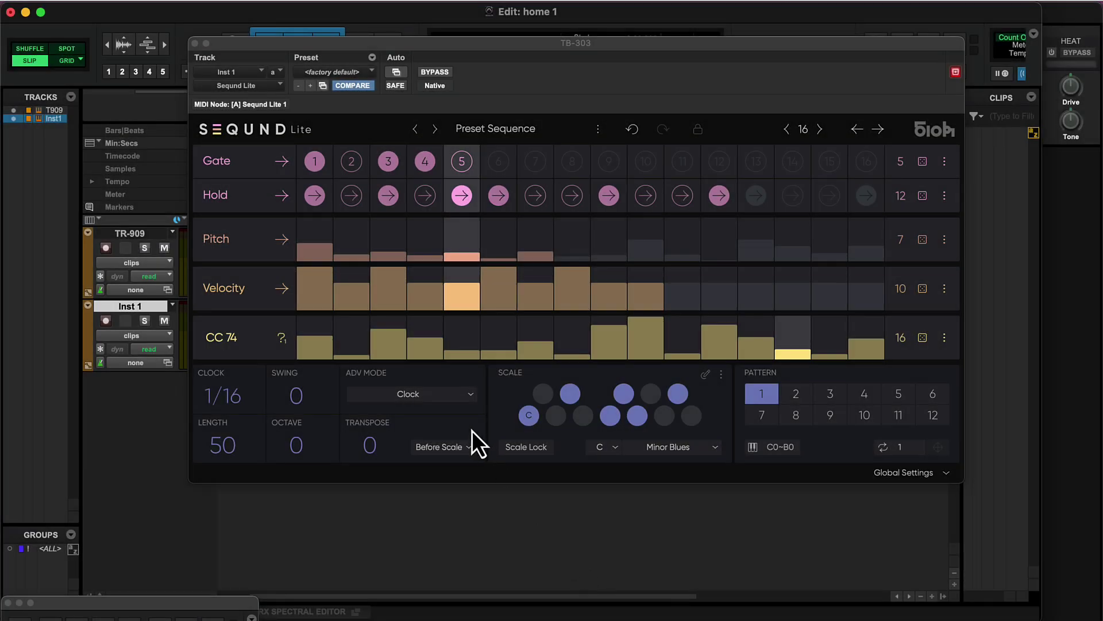
{"action": "left_click", "coordinate": [463, 448]}
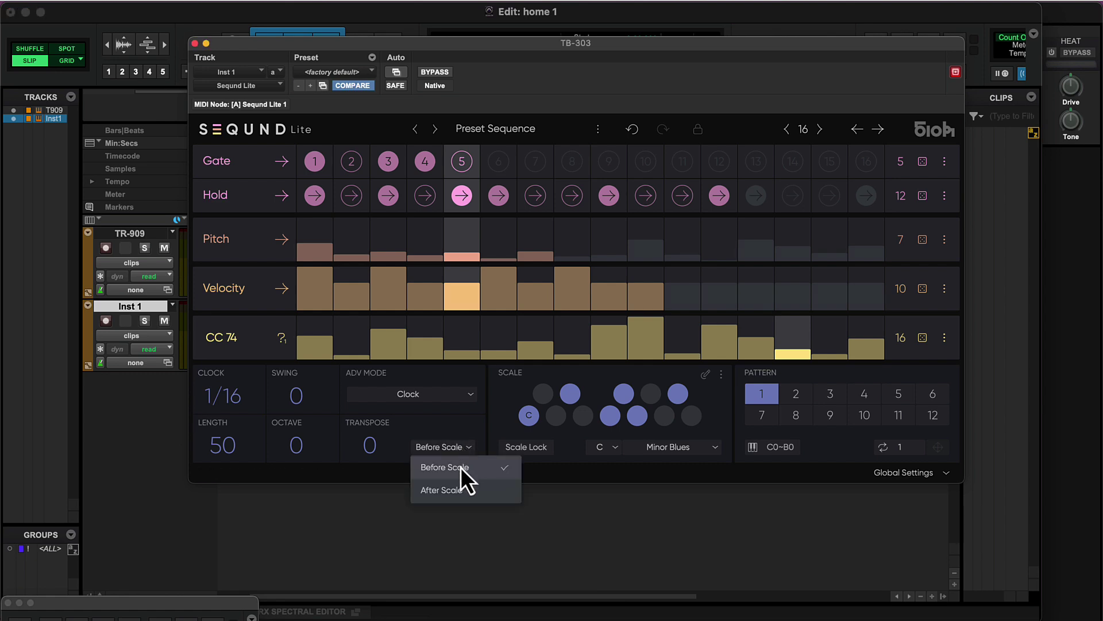
{"action": "left_click", "coordinate": [460, 491]}
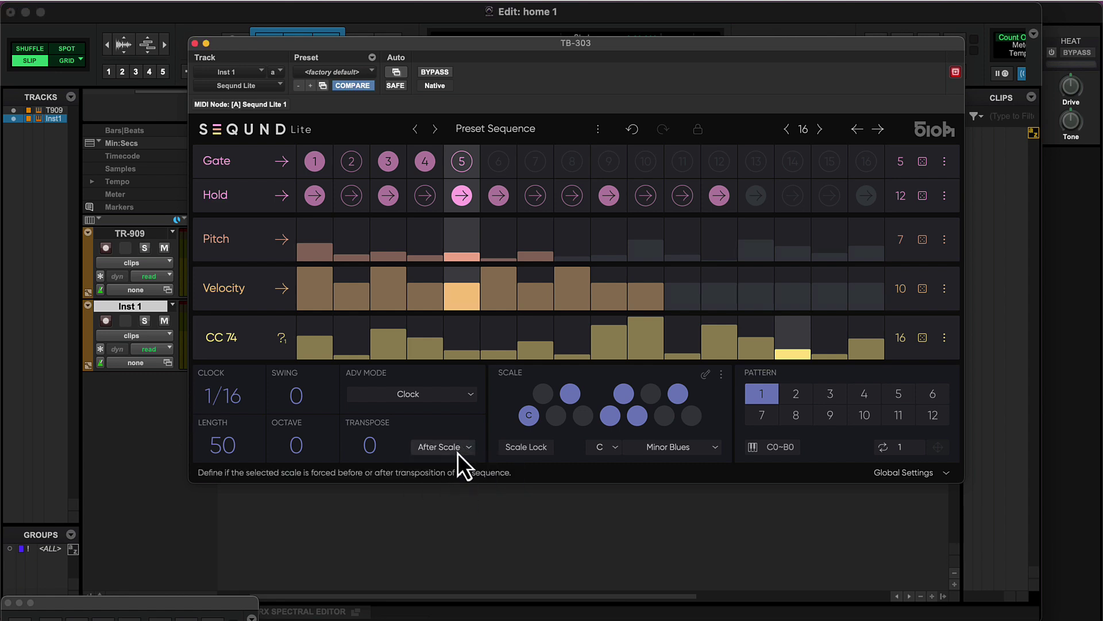
{"action": "left_click", "coordinate": [458, 449]}
{"action": "left_click", "coordinate": [454, 466]}
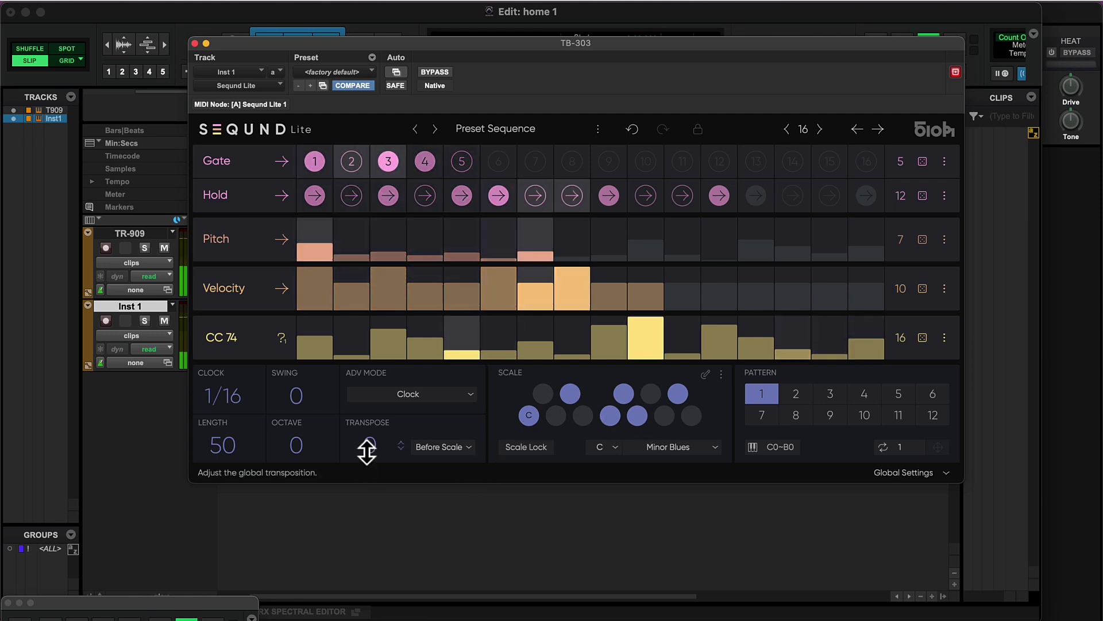
{"action": "mouse_move", "coordinate": [366, 451]}
{"action": "left_mouse_down"}
{"action": "mouse_move", "coordinate": [369, 430]}
{"action": "mouse_move", "coordinate": [368, 455]}
{"action": "left_mouse_up"}
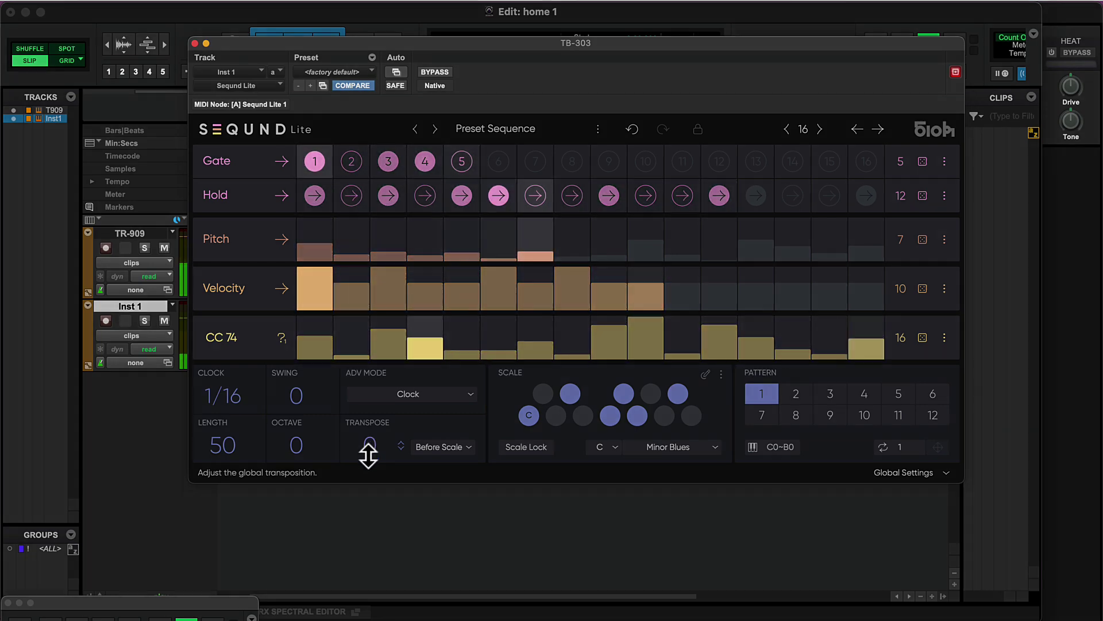